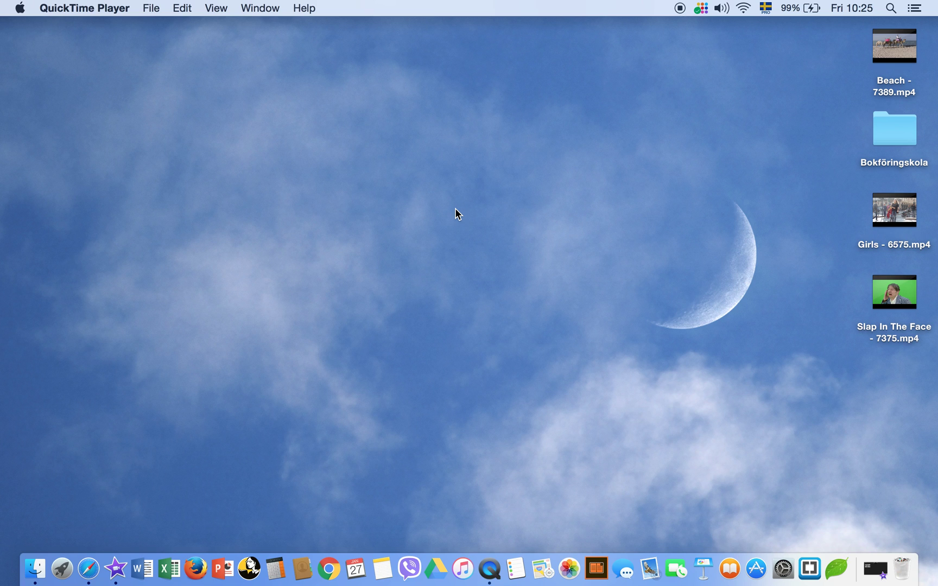
# Step: Launch iMovie from the Dock and start a new project from the Projects view
pyautogui.click(117, 569)
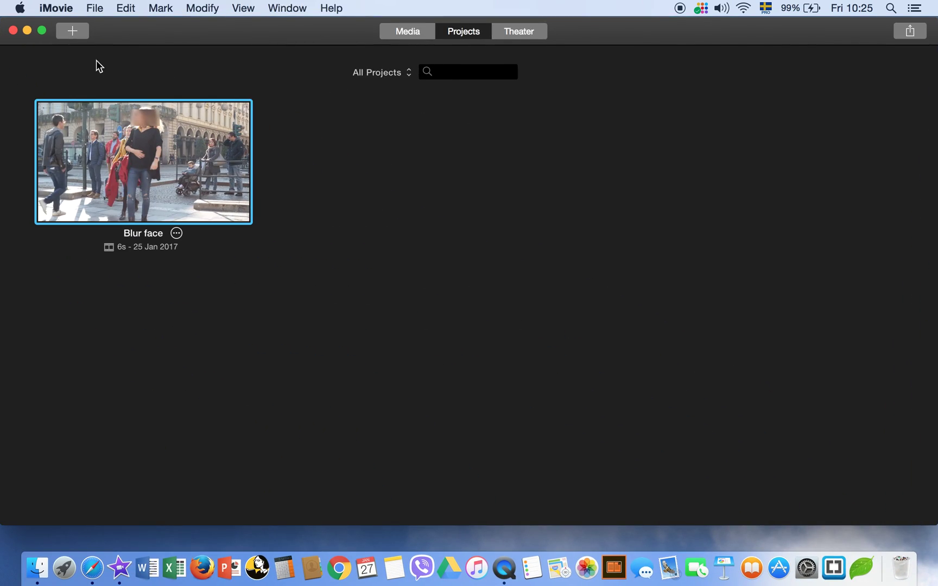
pyautogui.click(77, 35)
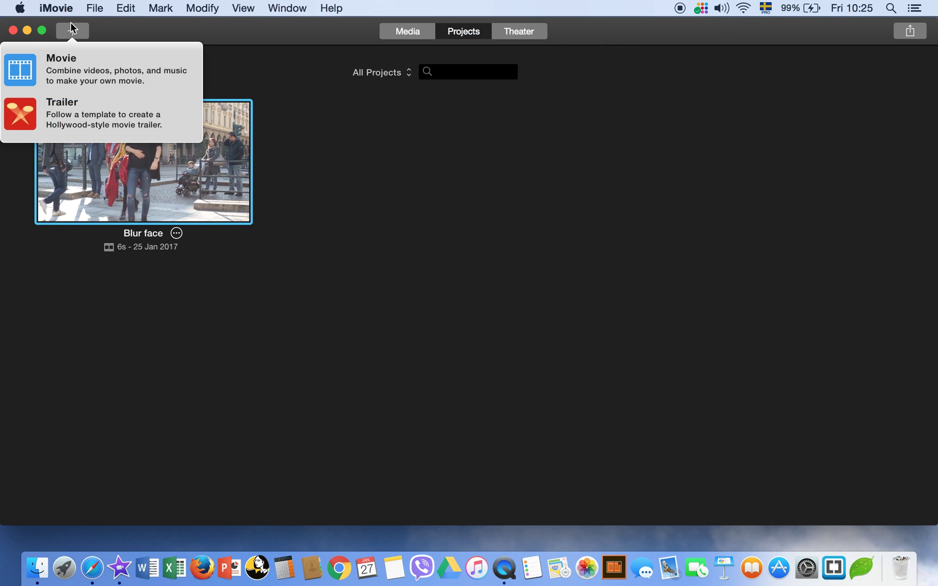
# Step: Create a No Theme movie project named 'Split'
pyautogui.click(60, 72)
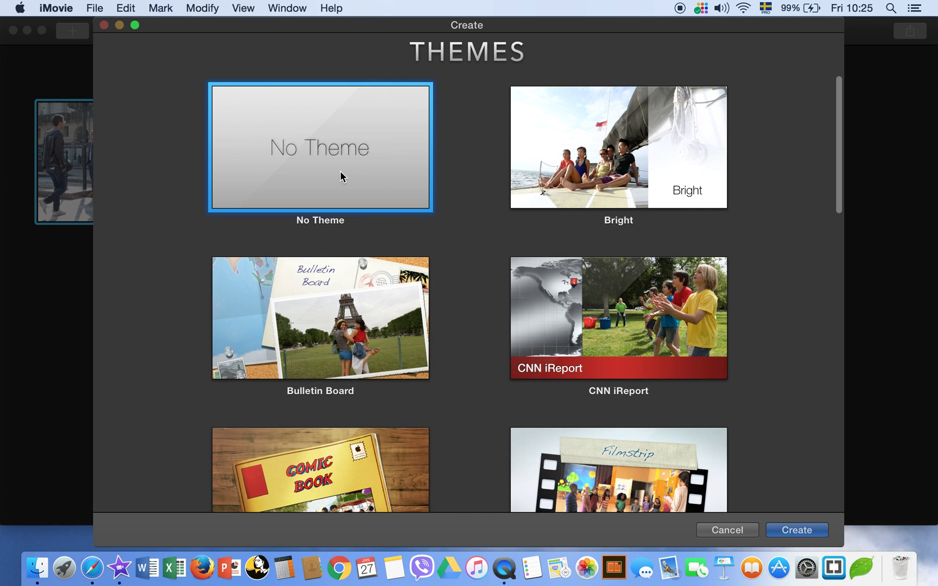
pyautogui.doubleClick(341, 175)
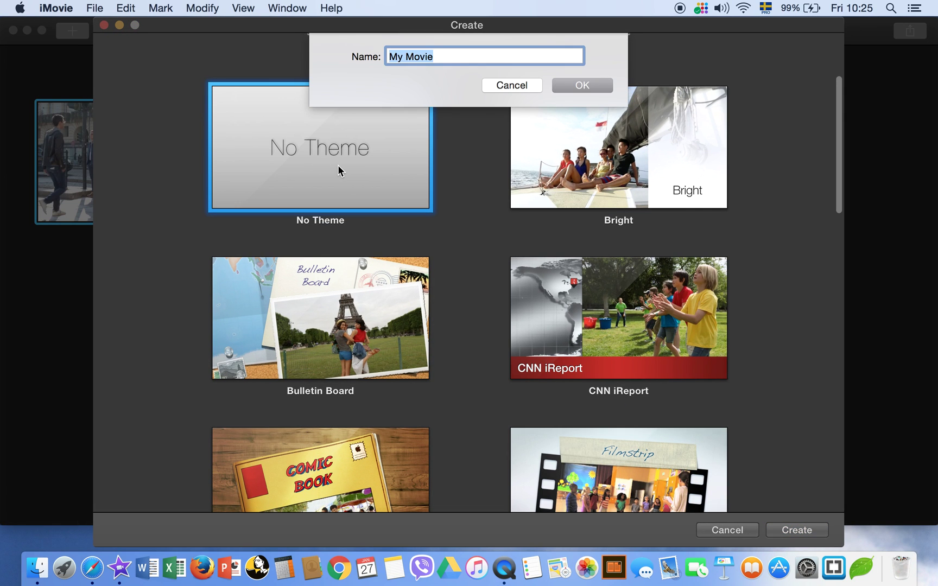
pyautogui.write('Split')
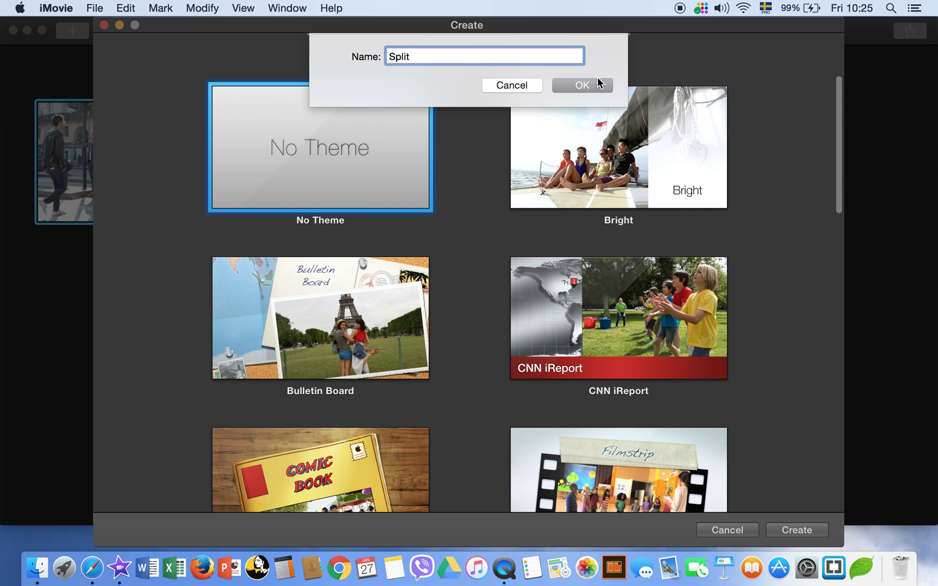
pyautogui.click(591, 85)
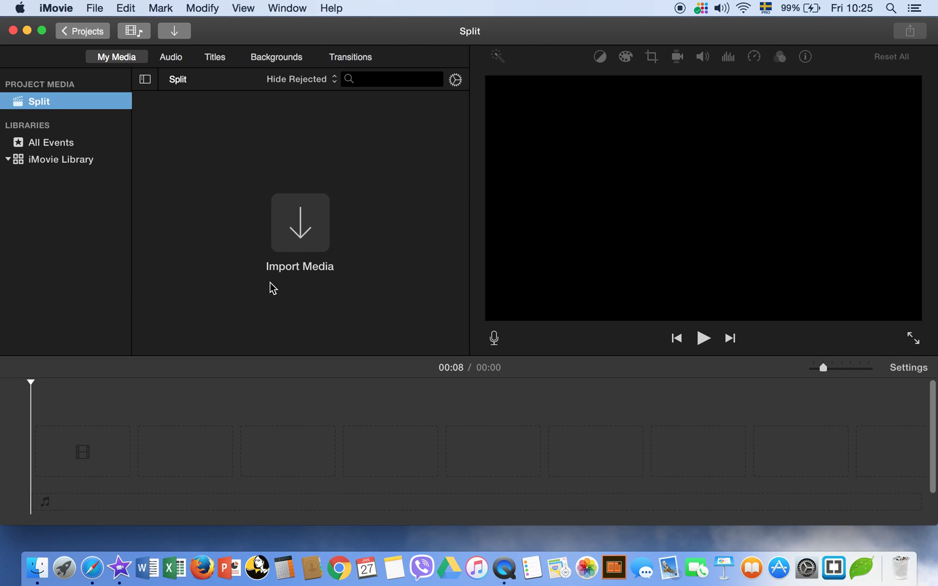
# Step: Import the Beach - 7389.mp4 video into the project
pyautogui.click(302, 244)
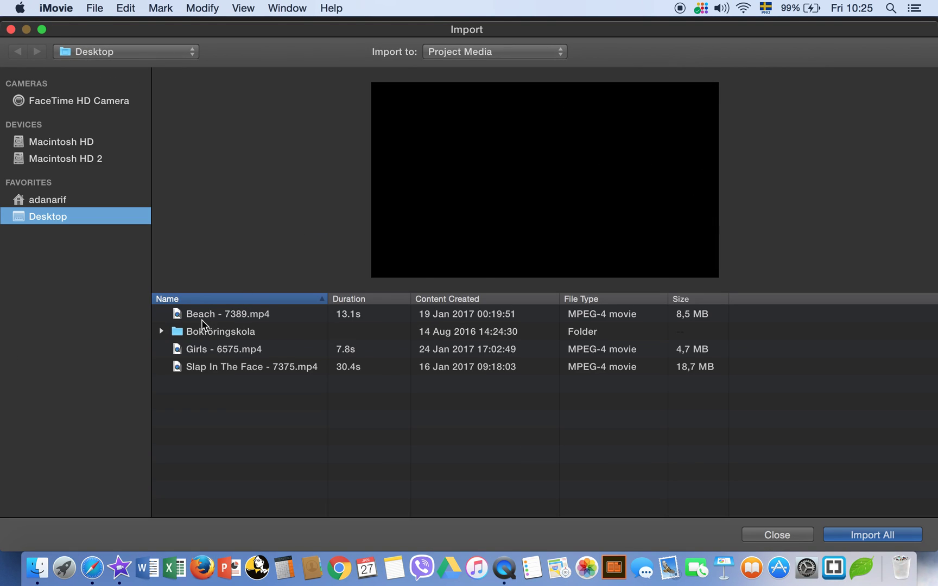
pyautogui.click(202, 317)
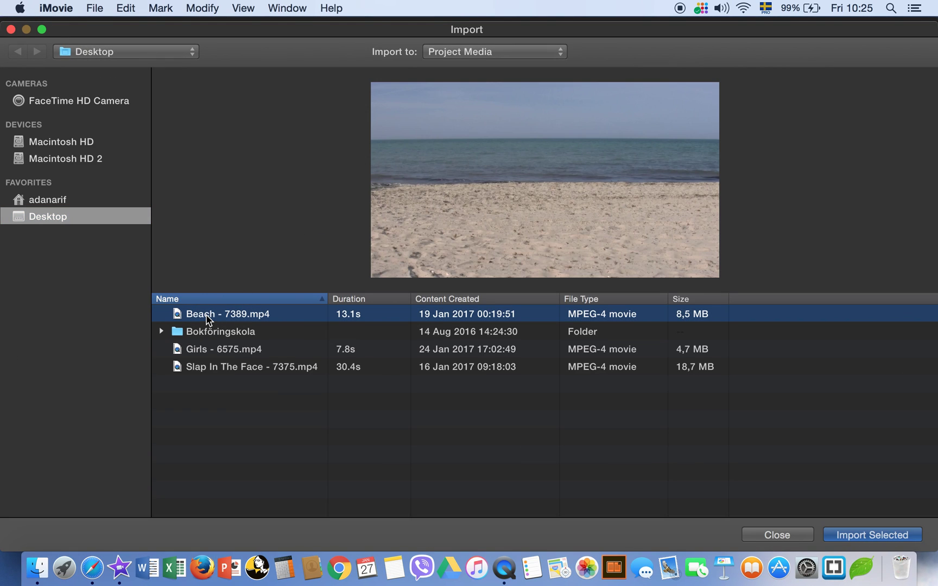
pyautogui.click(873, 535)
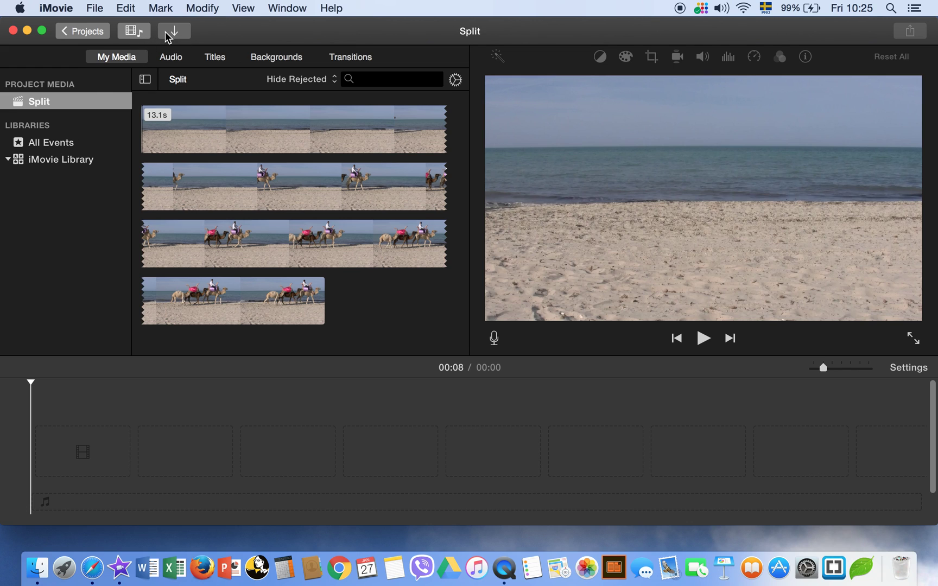
# Step: Import the Girls - 6575.mp4 video into the project as well
pyautogui.click(166, 31)
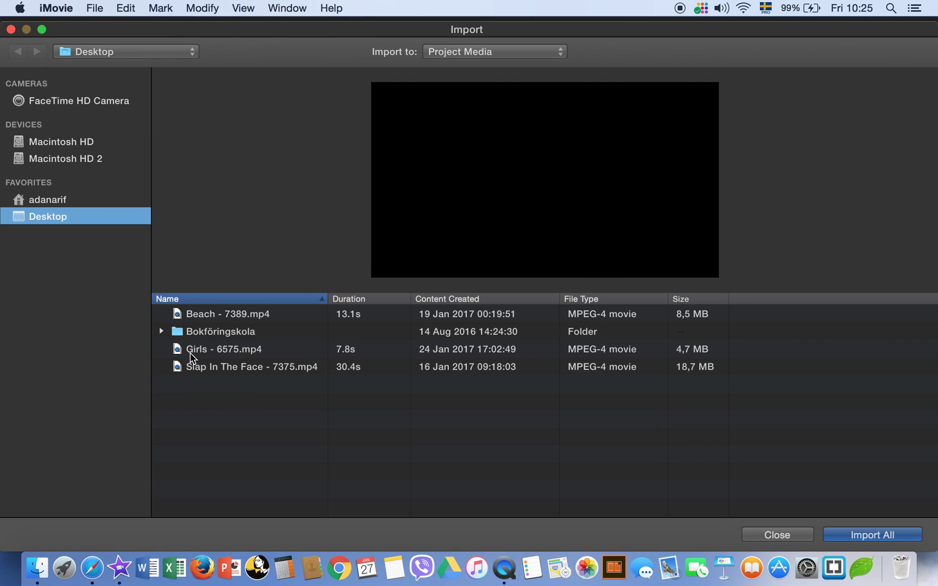
pyautogui.click(200, 350)
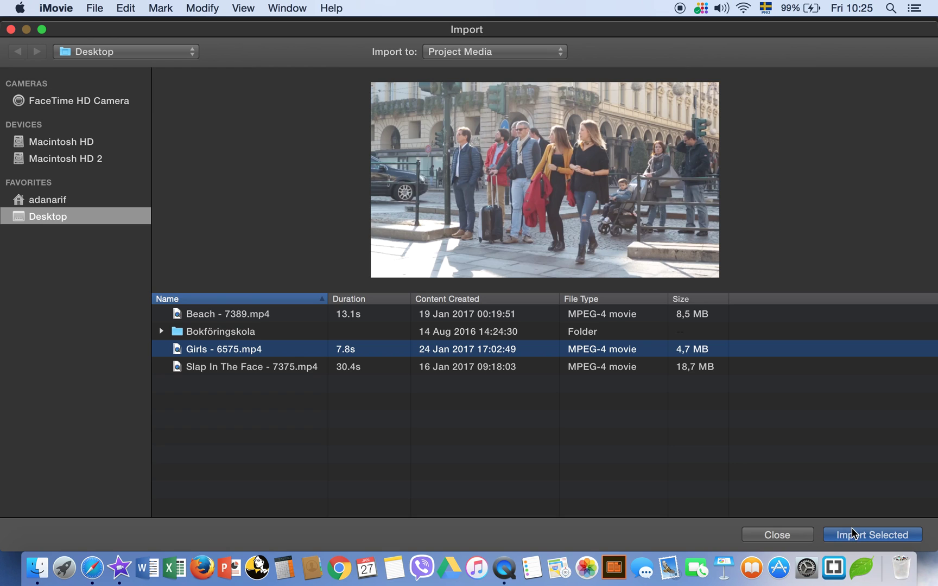
pyautogui.click(853, 534)
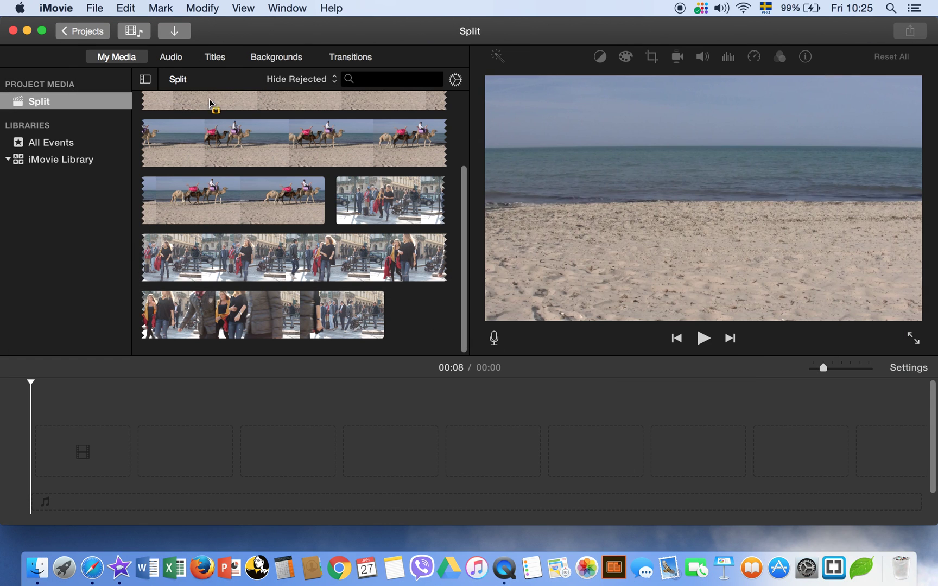
# Step: Drag the whole 13.1s beach camel clip from My Media into the timeline
pyautogui.moveTo(463, 275); pyautogui.dragTo(462, 196)
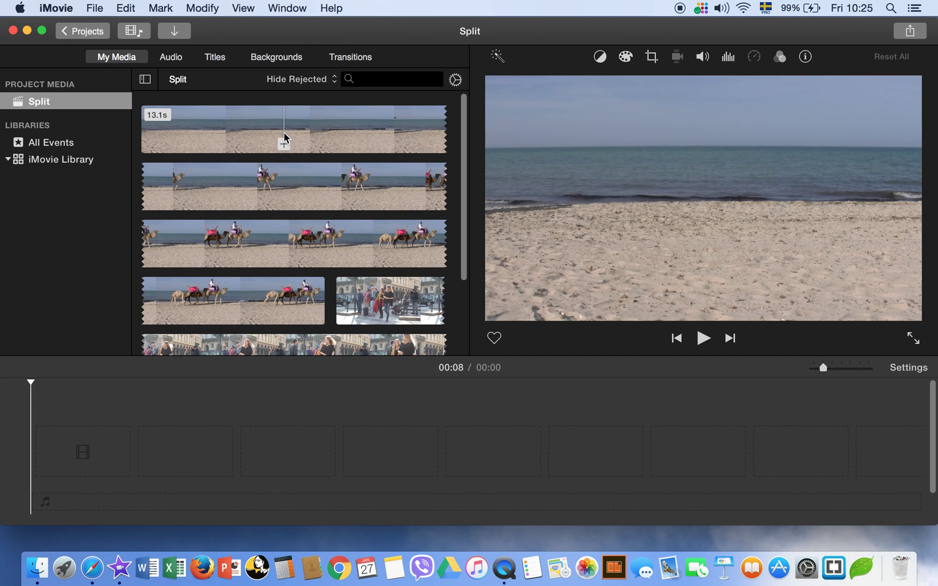
pyautogui.moveTo(246, 134); pyautogui.dragTo(245, 132)
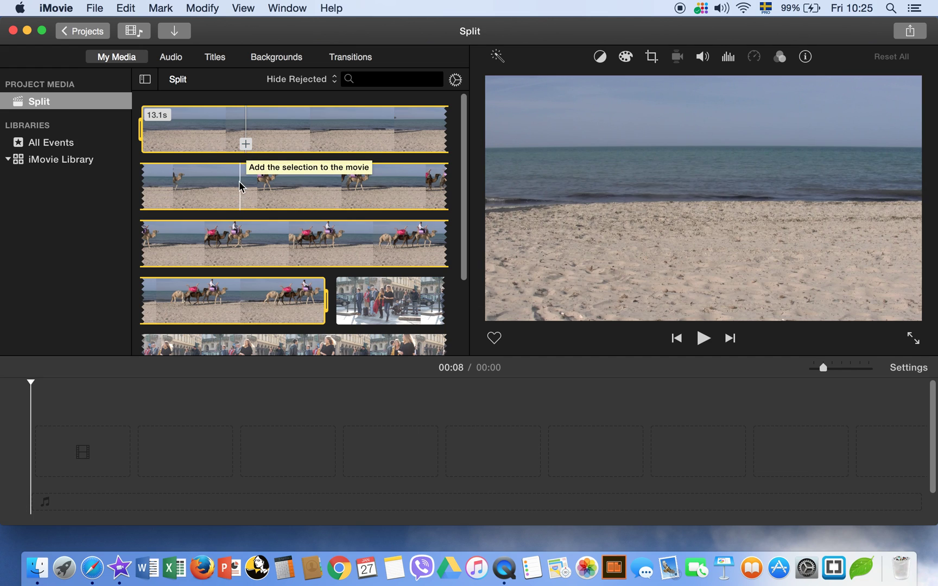
pyautogui.moveTo(239, 181); pyautogui.dragTo(94, 456)
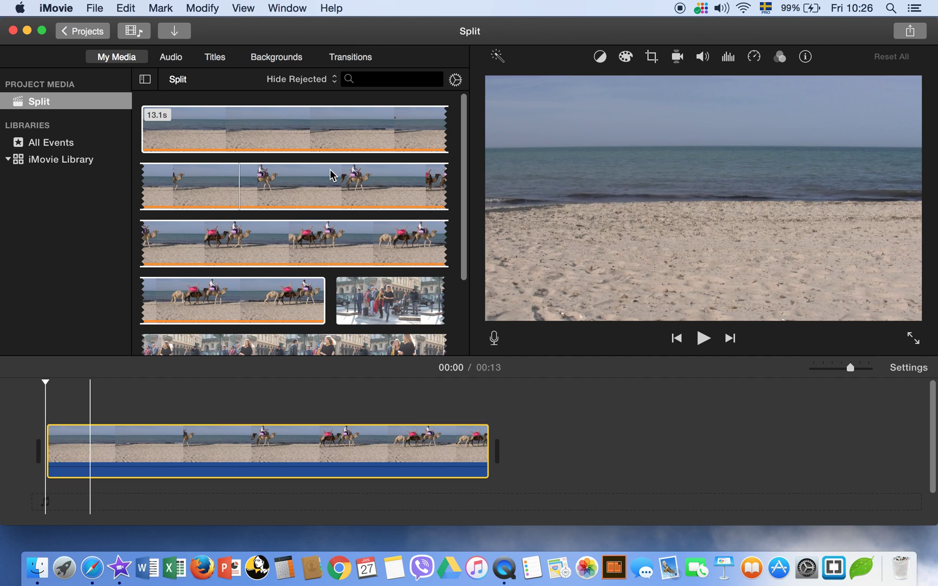
pyautogui.press('super+a')
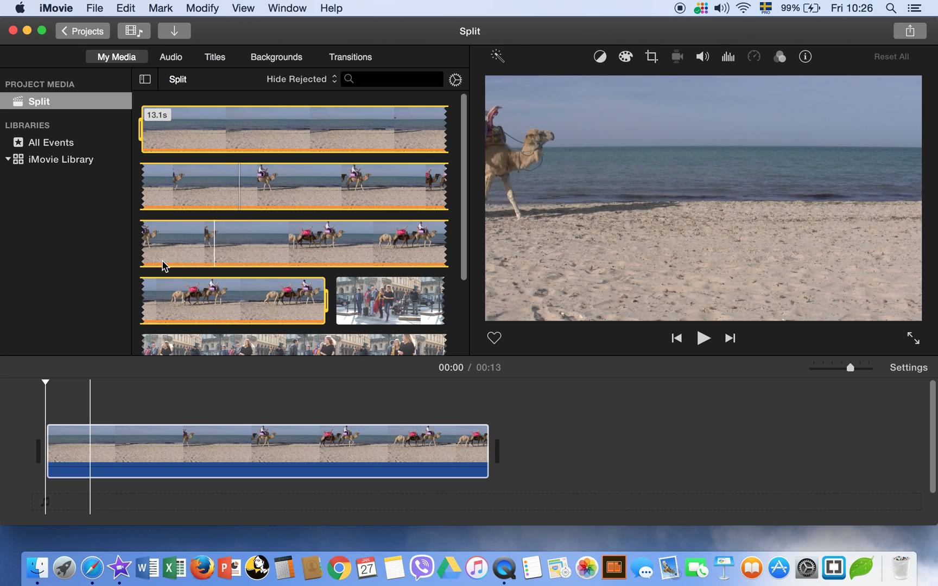
# Step: Split the timeline beach clip at 00:03 using the right-click Split Clip command
pyautogui.click(182, 451)
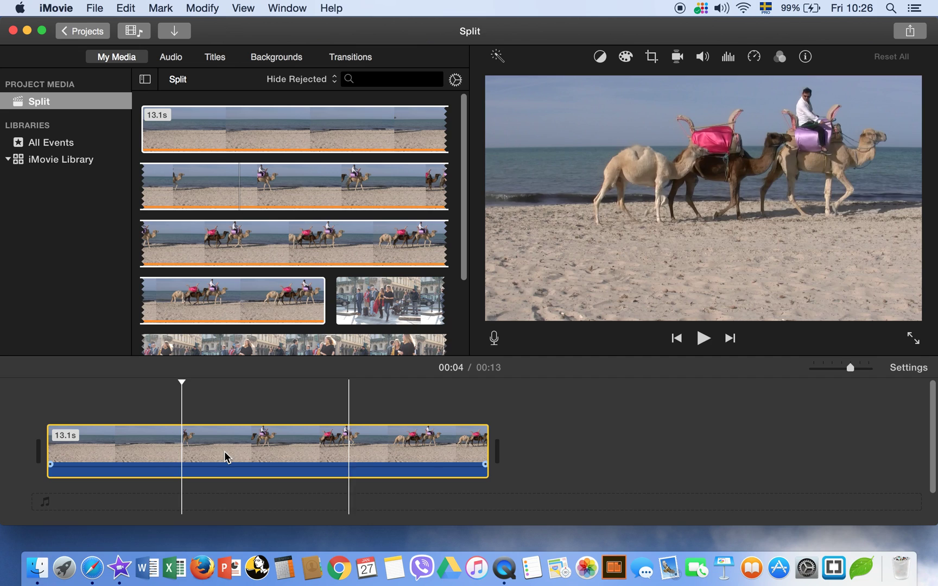
pyautogui.click(153, 445)
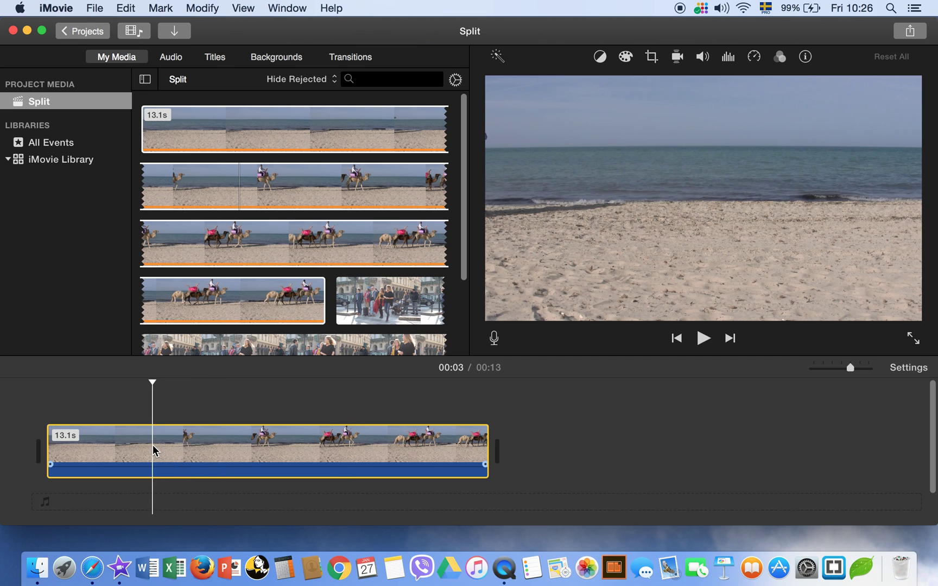
pyautogui.rightClick(152, 444)
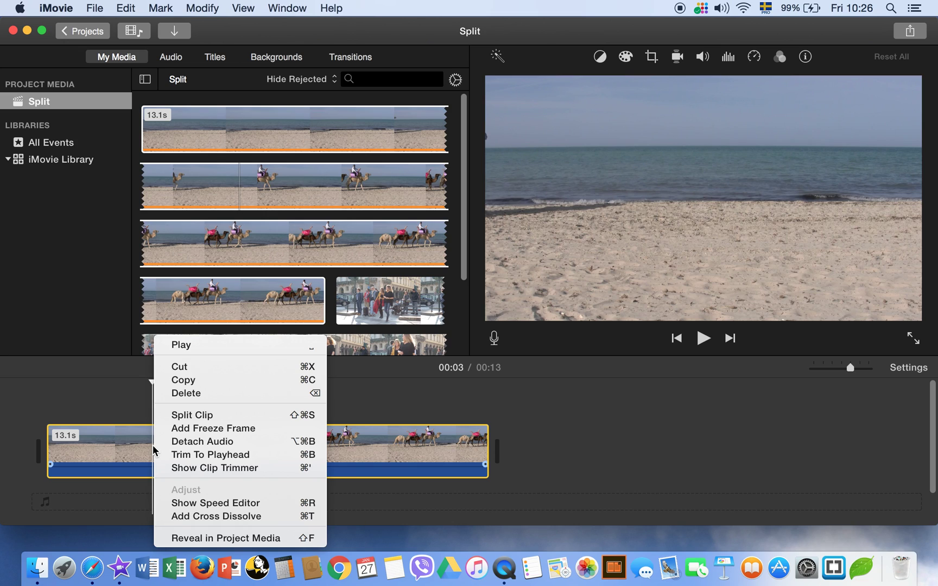
pyautogui.click(186, 416)
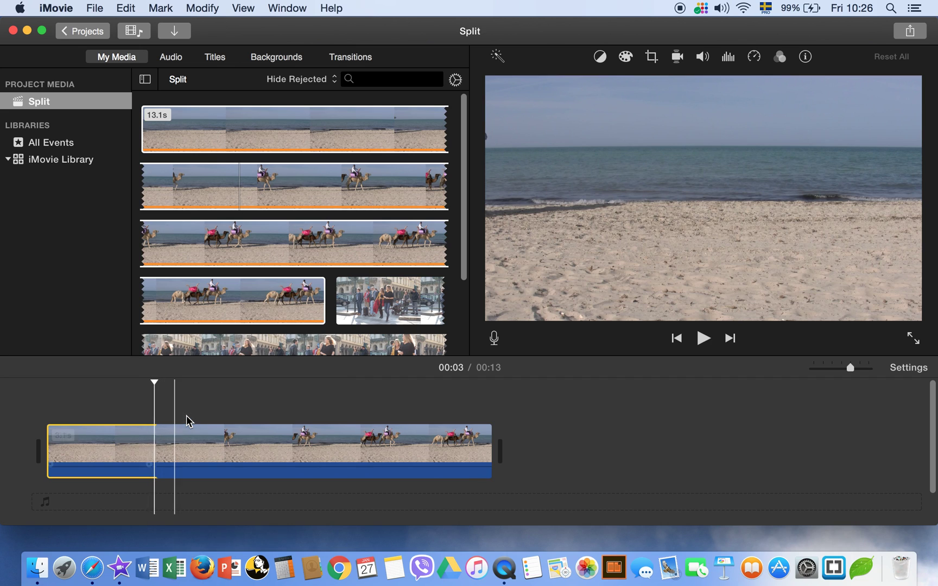
# Step: Undo the split, then split the beach clip again with Modify > Split Clip
pyautogui.press('super+z')
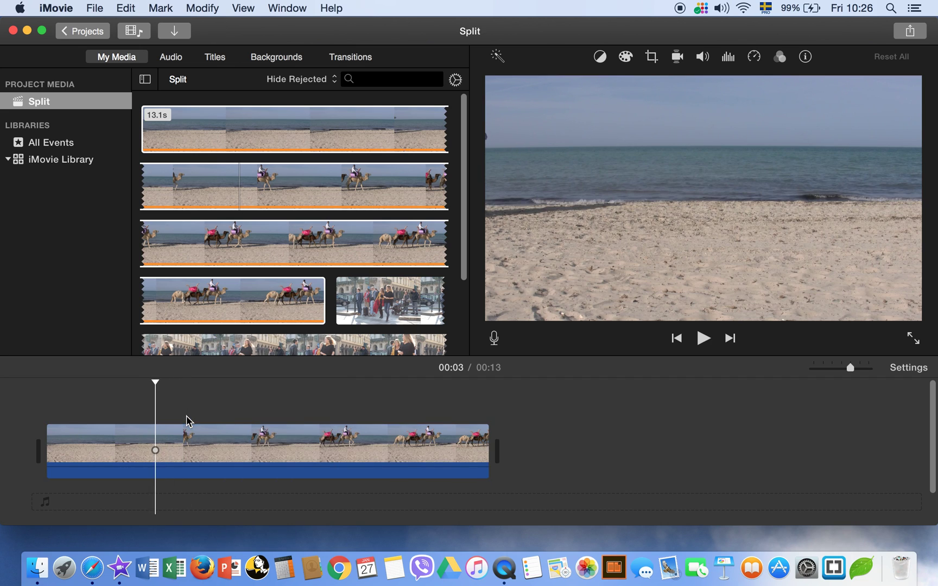
pyautogui.click(124, 9)
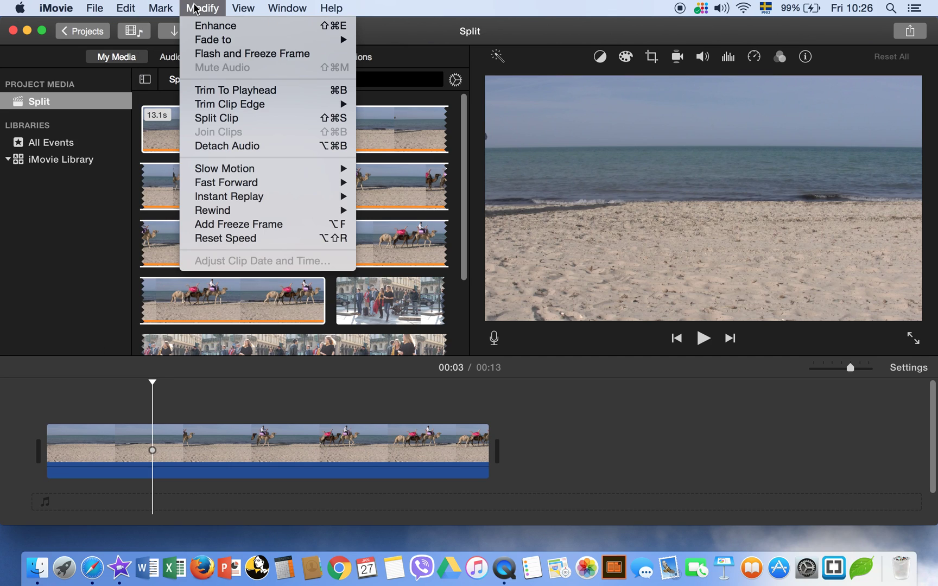
pyautogui.click(212, 119)
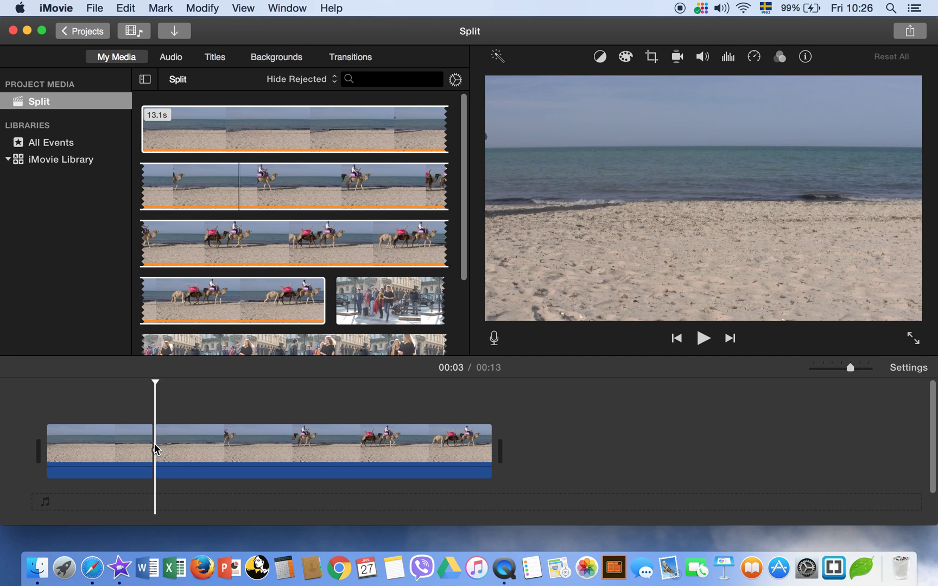
# Step: Undo once more, split with Cmd+B, and adjust the cut point between the pieces
pyautogui.press('super+z')
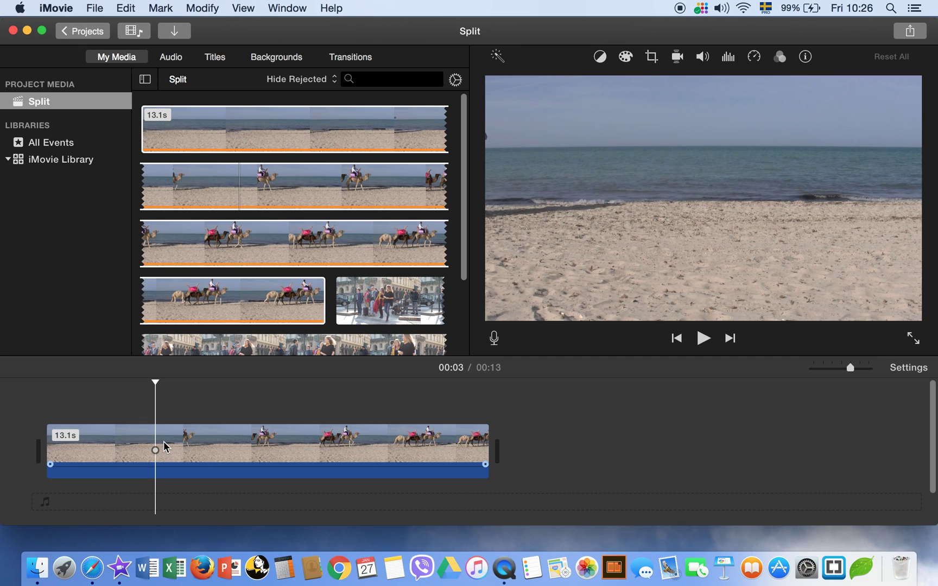
pyautogui.press('super+b')
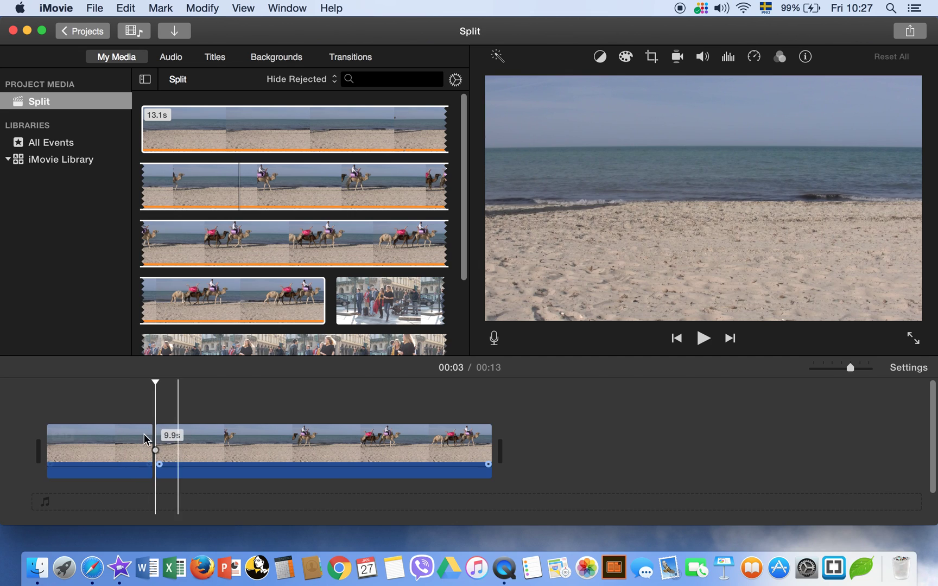
pyautogui.moveTo(159, 434); pyautogui.dragTo(155, 434)
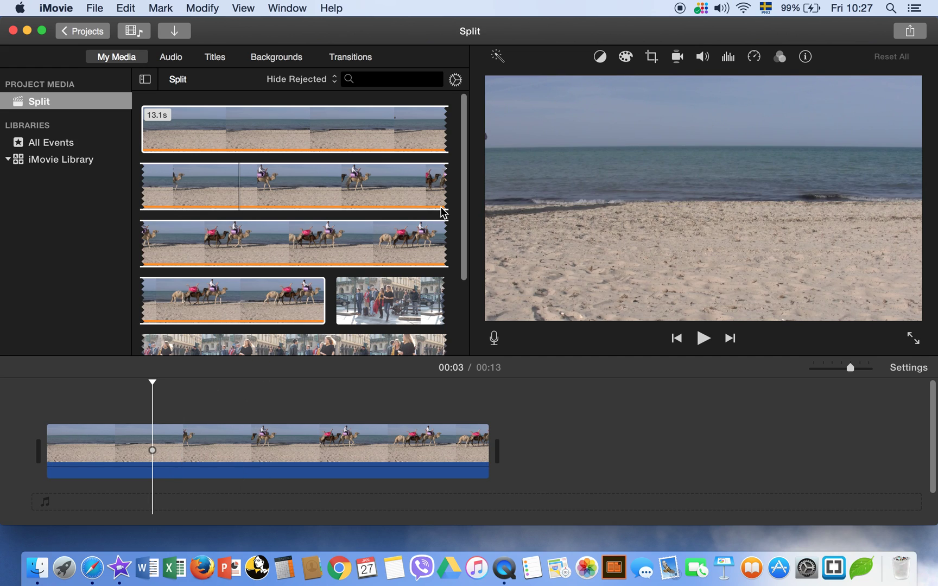
pyautogui.moveTo(465, 214); pyautogui.dragTo(466, 269)
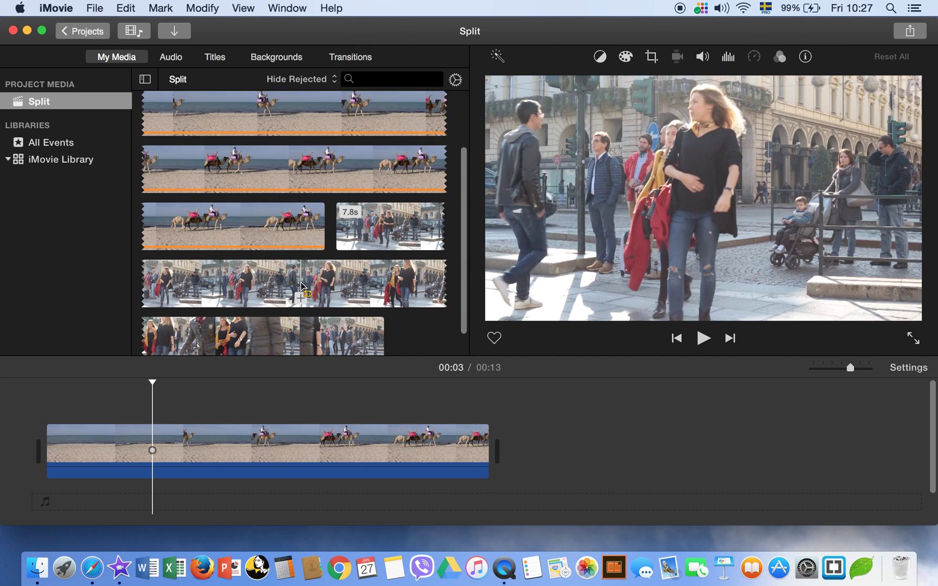
pyautogui.click(317, 288)
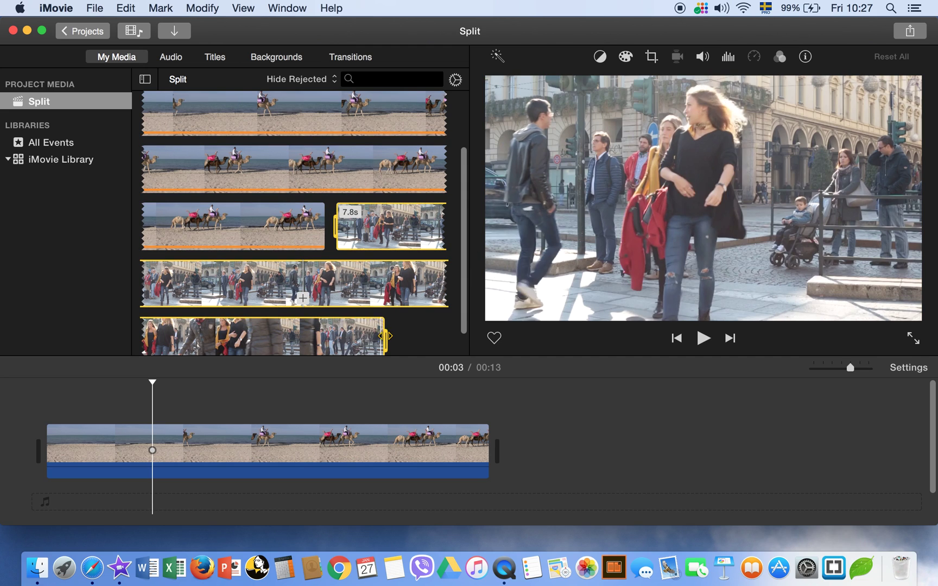
pyautogui.moveTo(385, 336); pyautogui.dragTo(368, 281)
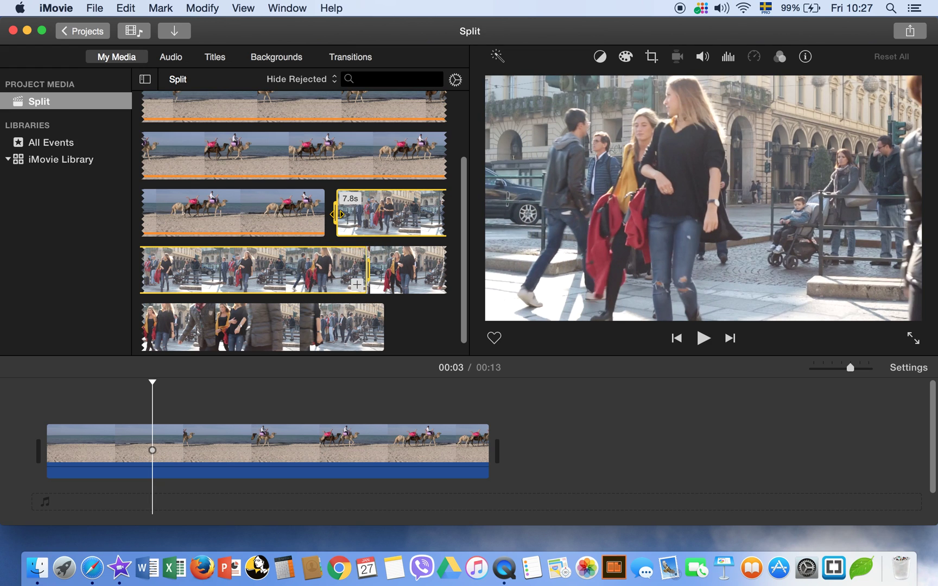
pyautogui.moveTo(335, 214); pyautogui.dragTo(377, 213)
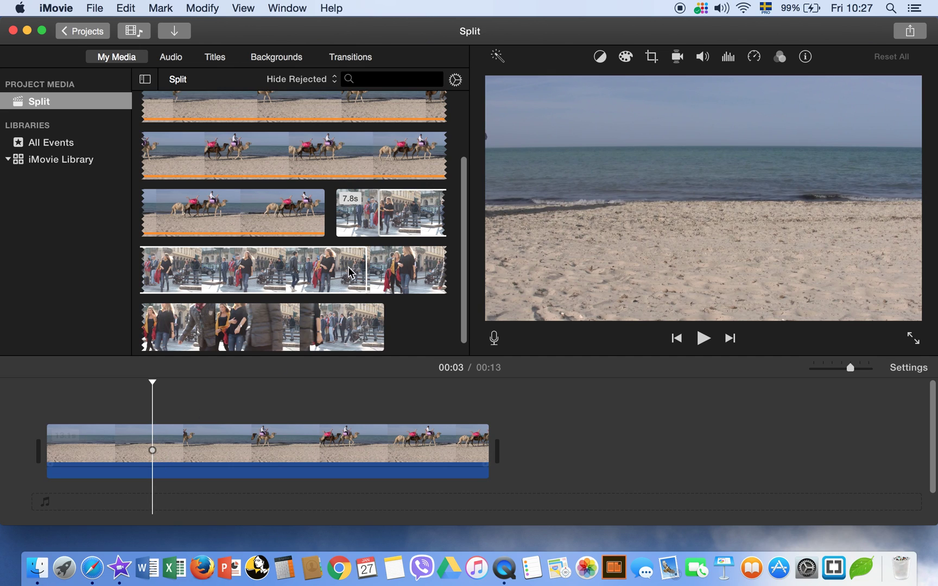
pyautogui.click(371, 236)
# Step: Insert the street clip into the beach clip at the playhead with Edit > Insert
pyautogui.click(343, 273)
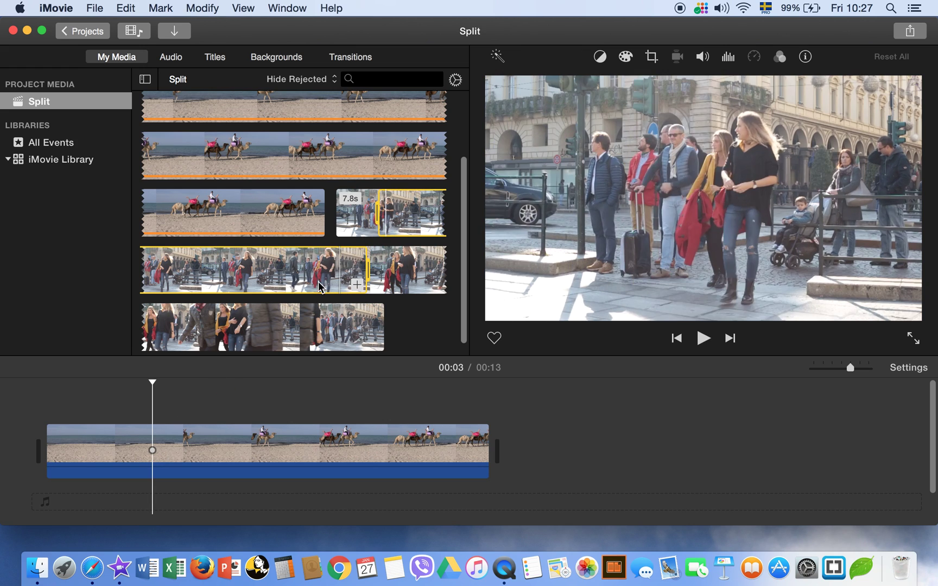
pyautogui.click(153, 455)
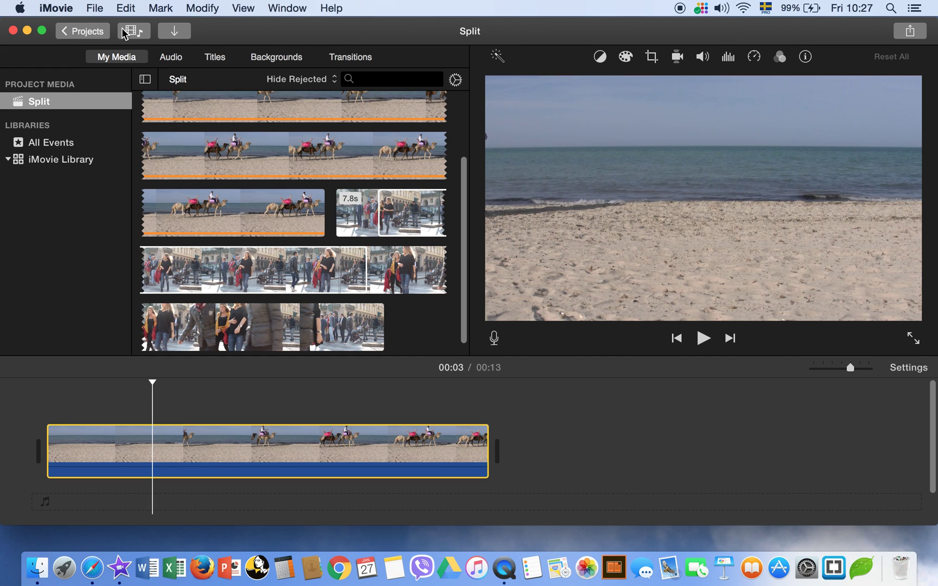
pyautogui.click(127, 7)
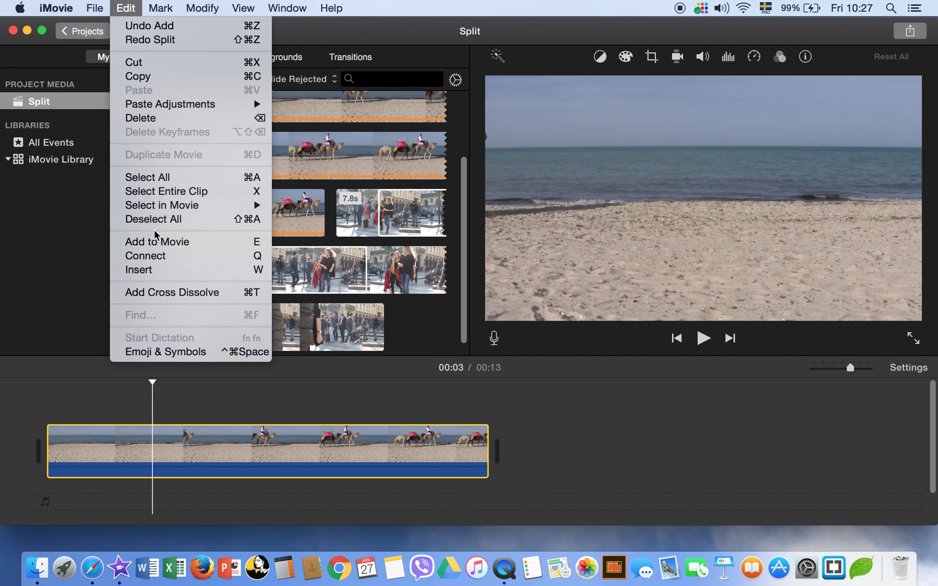
pyautogui.click(148, 271)
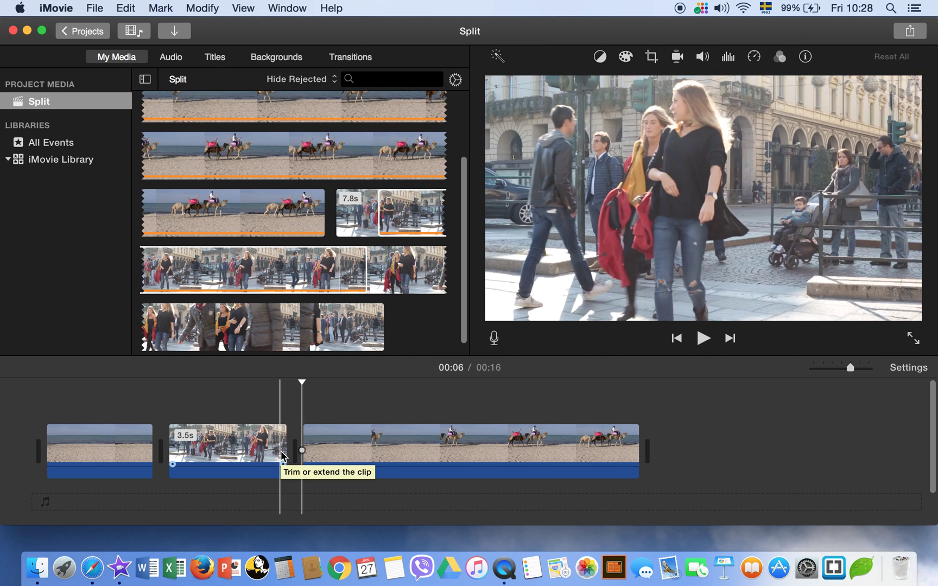
# Step: Undo the street insert, then reselect the whole street clip and the timeline beach clip
pyautogui.press('super+z')
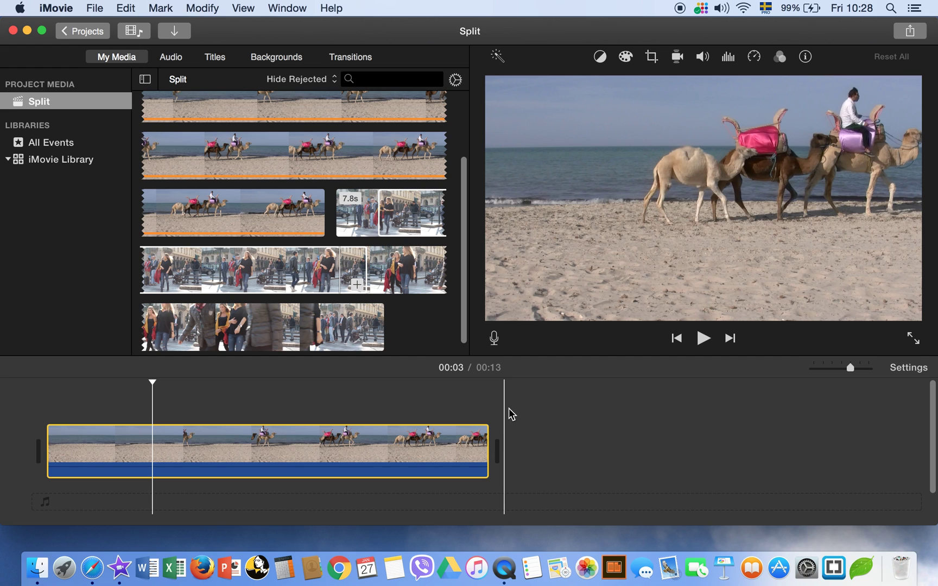
pyautogui.click(394, 227)
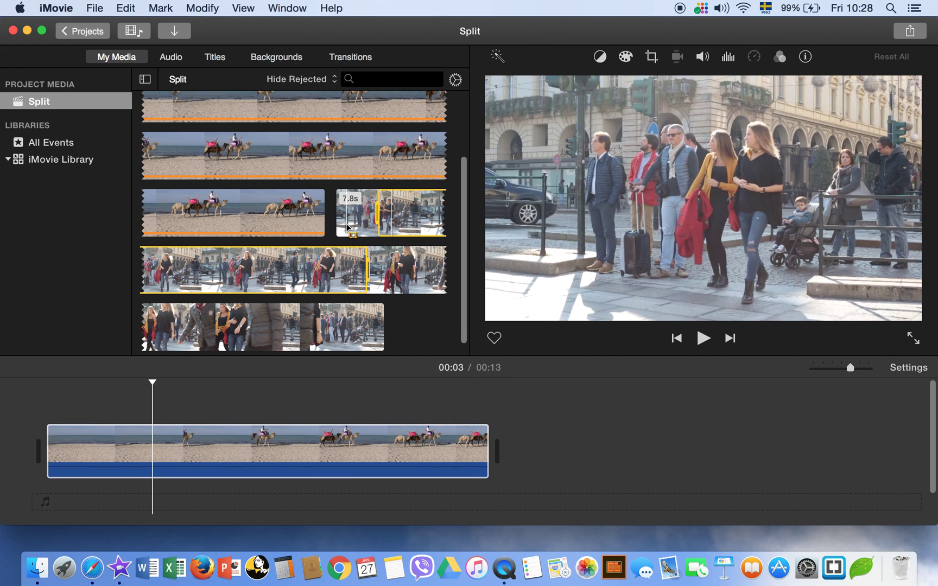
pyautogui.moveTo(371, 270); pyautogui.dragTo(387, 339)
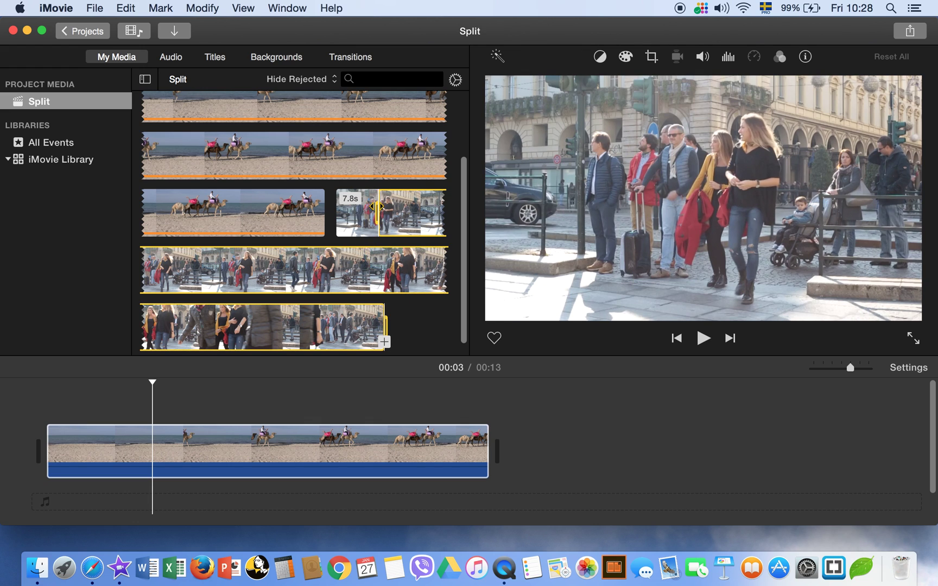
pyautogui.click(378, 263)
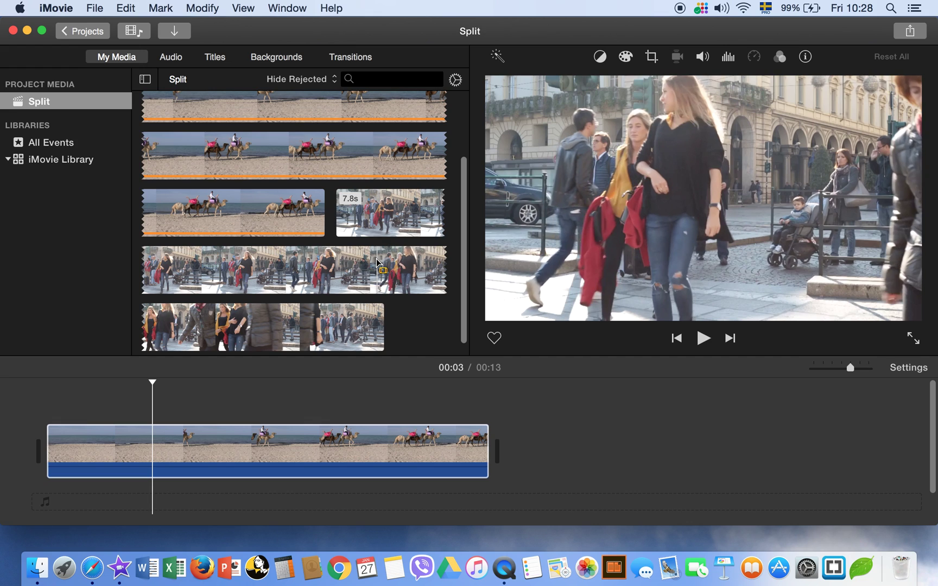
pyautogui.click(377, 265)
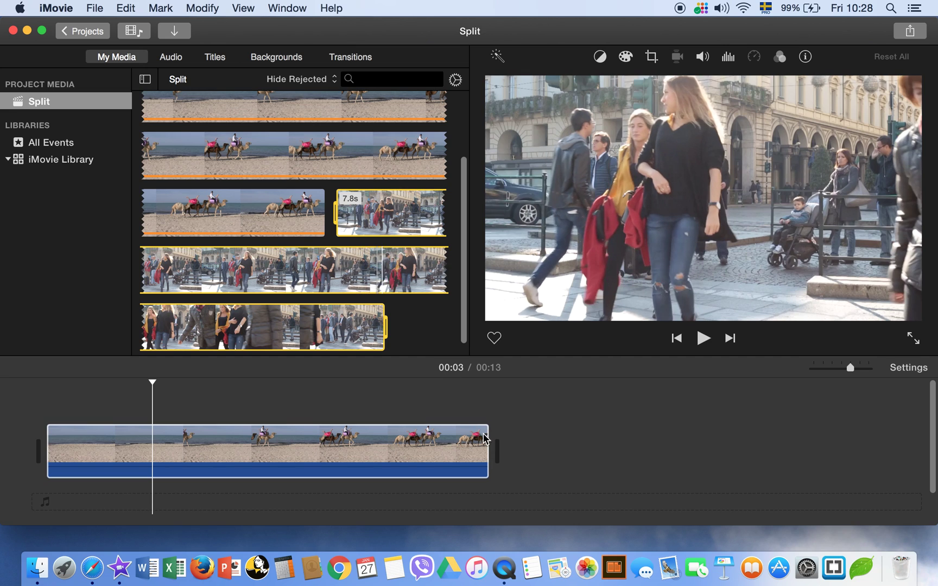
pyautogui.click(481, 453)
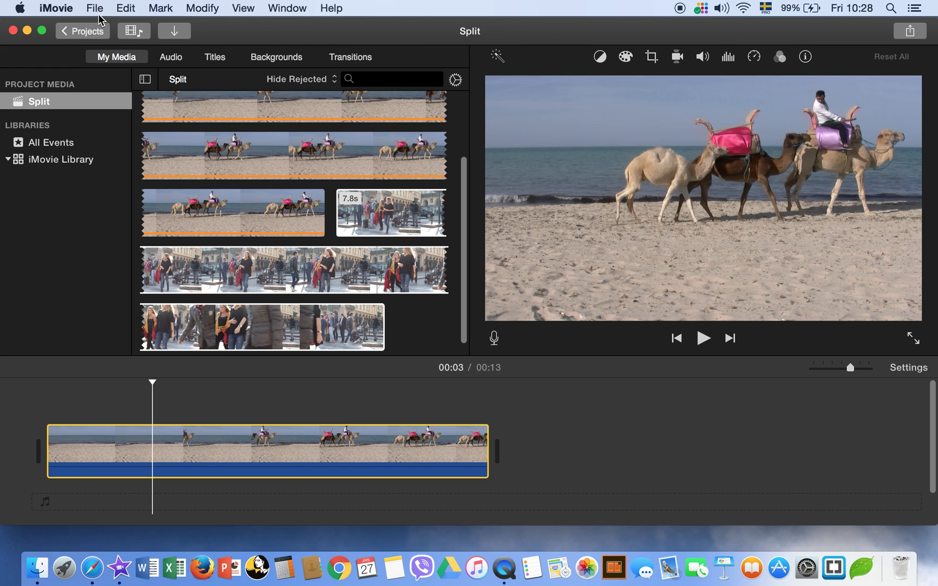
# Step: Append the 7.8s street clip after the beach clip with Edit > Add to Movie
pyautogui.click(125, 8)
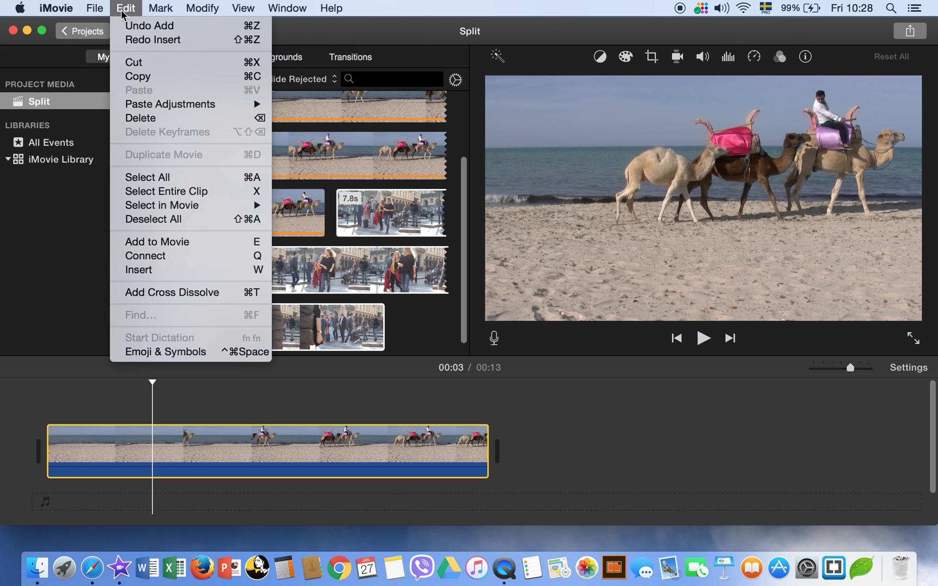
pyautogui.click(135, 241)
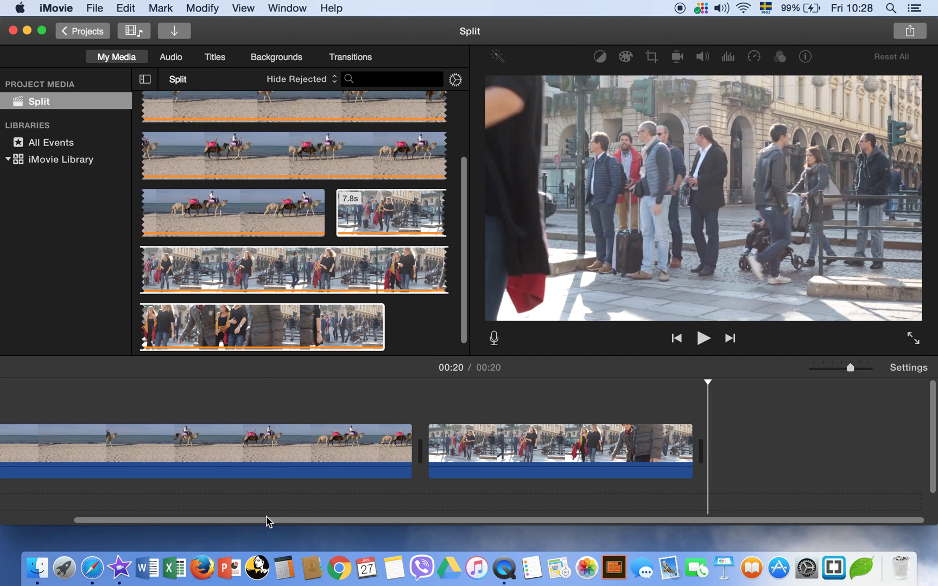
pyautogui.moveTo(266, 515); pyautogui.dragTo(191, 511)
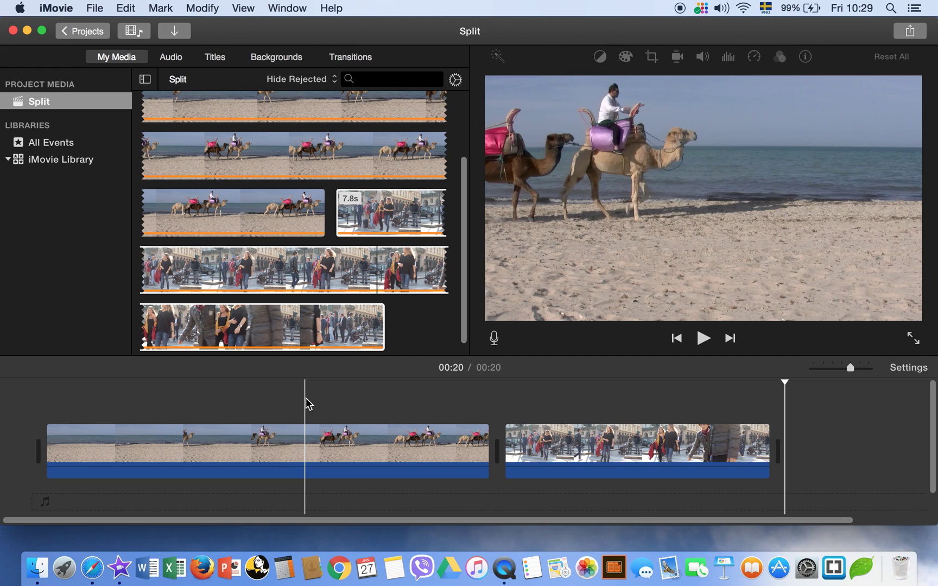
# Step: Trim the street clip selection to 3.0s and connect it above the beach clip
pyautogui.click(355, 262)
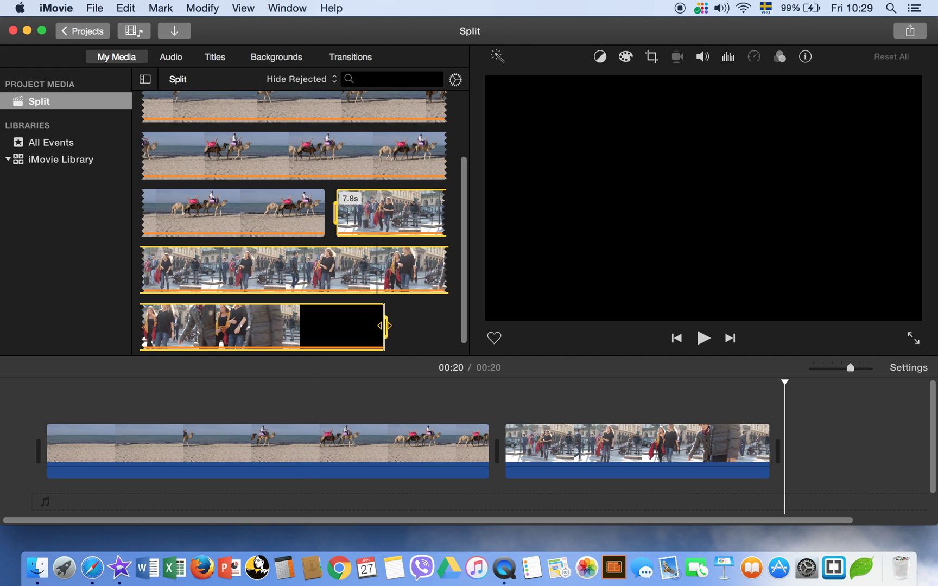
pyautogui.moveTo(387, 325); pyautogui.dragTo(283, 274)
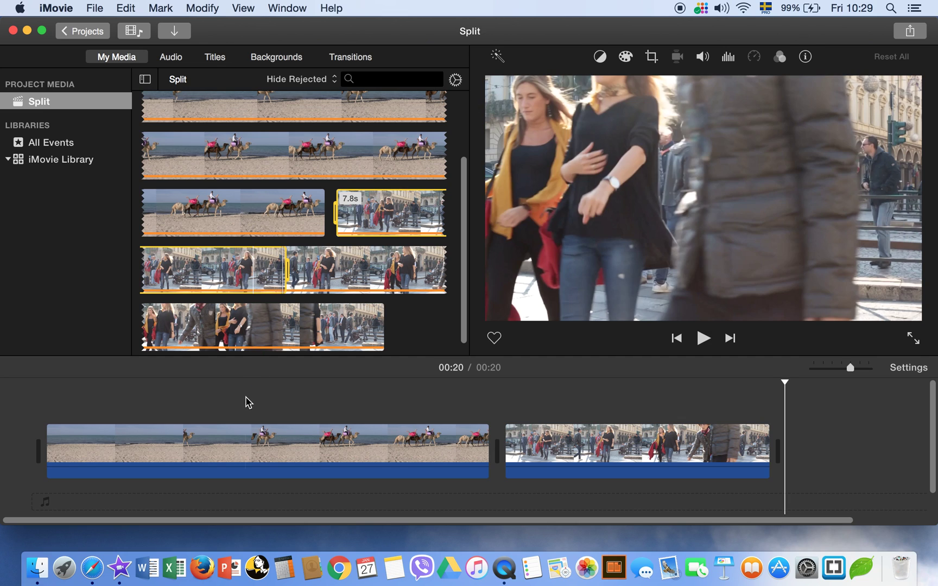
pyautogui.click(245, 403)
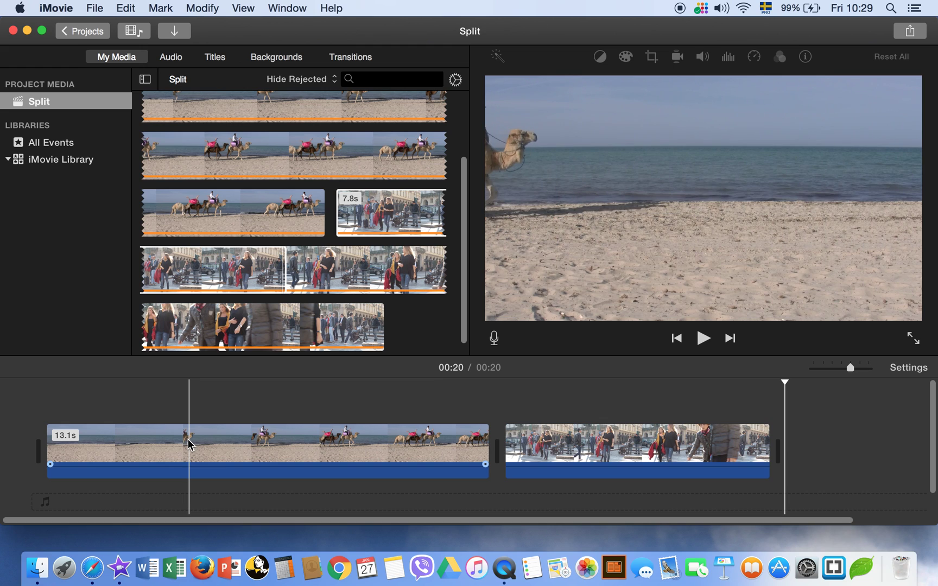
pyautogui.click(304, 301)
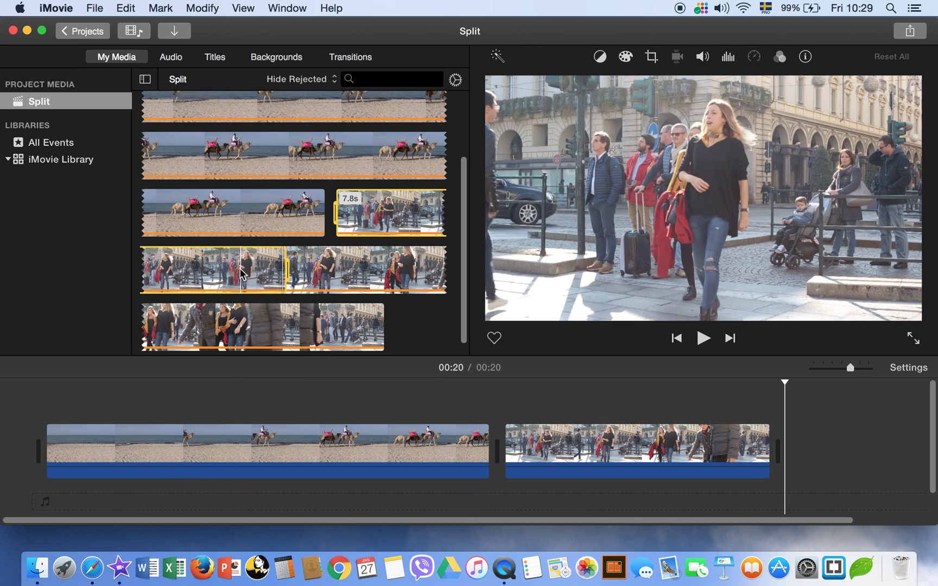
pyautogui.click(237, 270)
pyautogui.moveTo(237, 269); pyautogui.dragTo(211, 404)
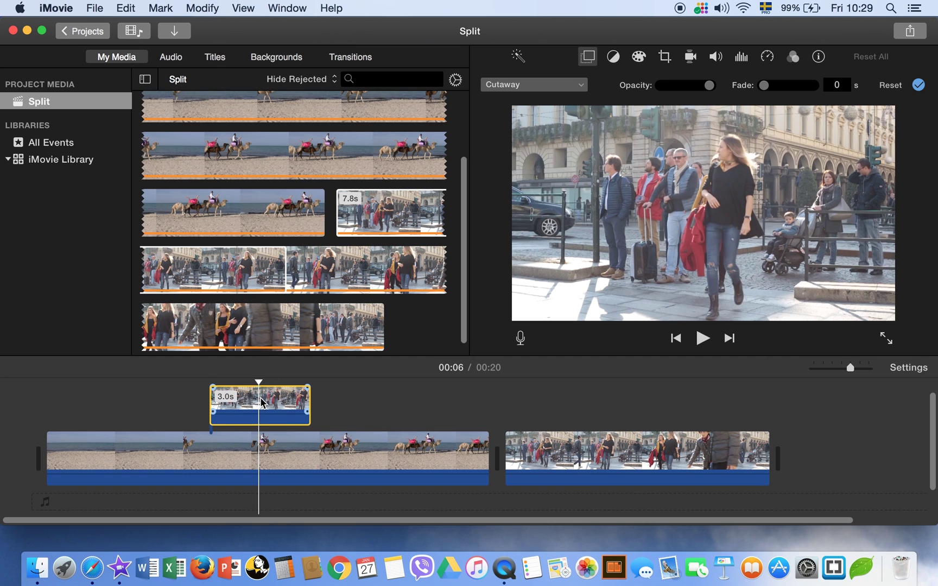
# Step: Delete the street cutaway, then connect the 3-second street range above the beach clip at the playhead
pyautogui.press('BackSpace')
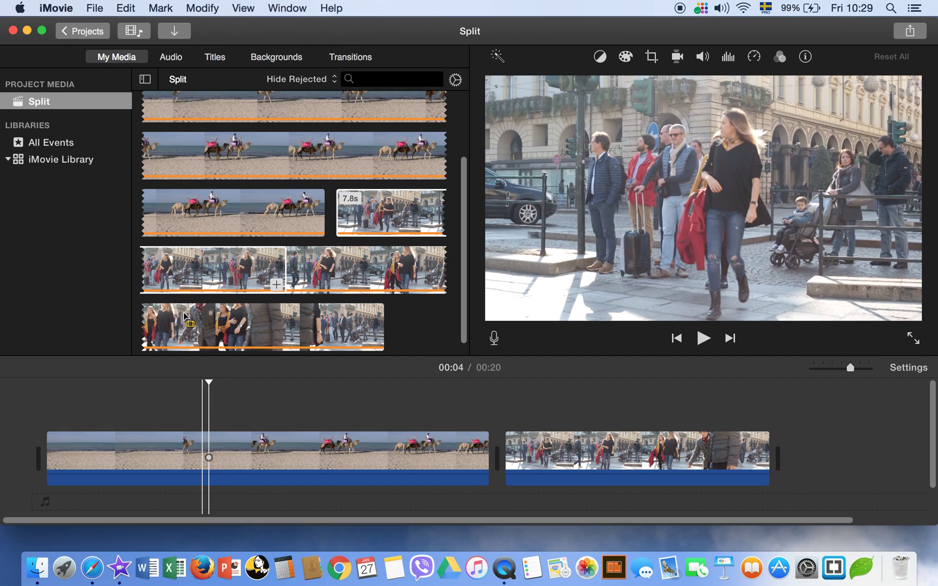
pyautogui.click(125, 8)
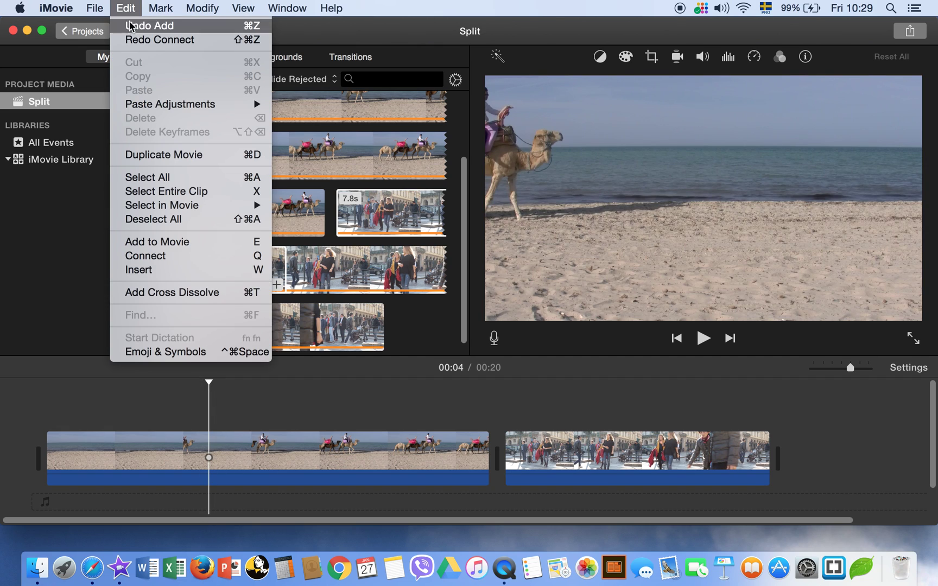
pyautogui.click(171, 255)
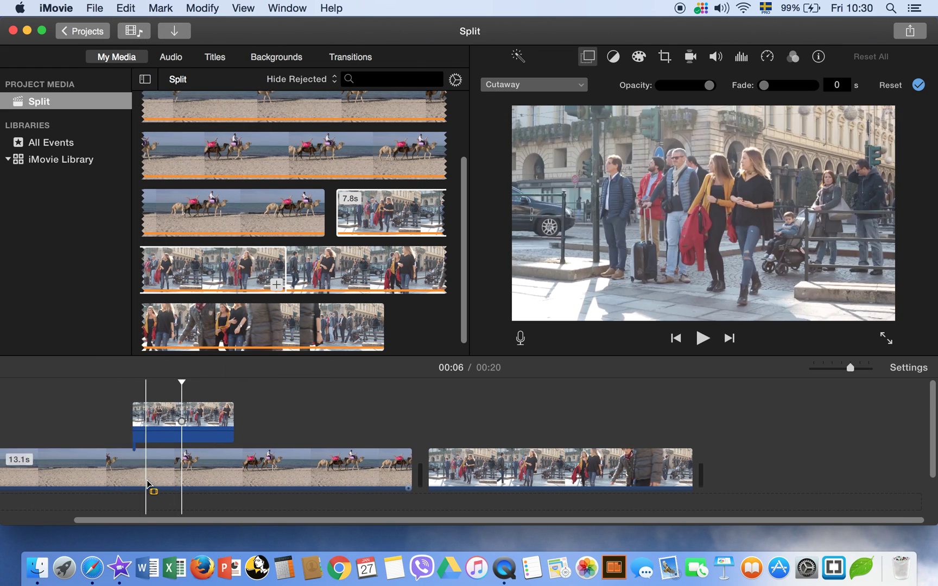
# Step: Drag along the bottom of the timeline, then select the cutaway, beach clip and cutaway to inspect selection
pyautogui.moveTo(155, 521); pyautogui.dragTo(105, 520)
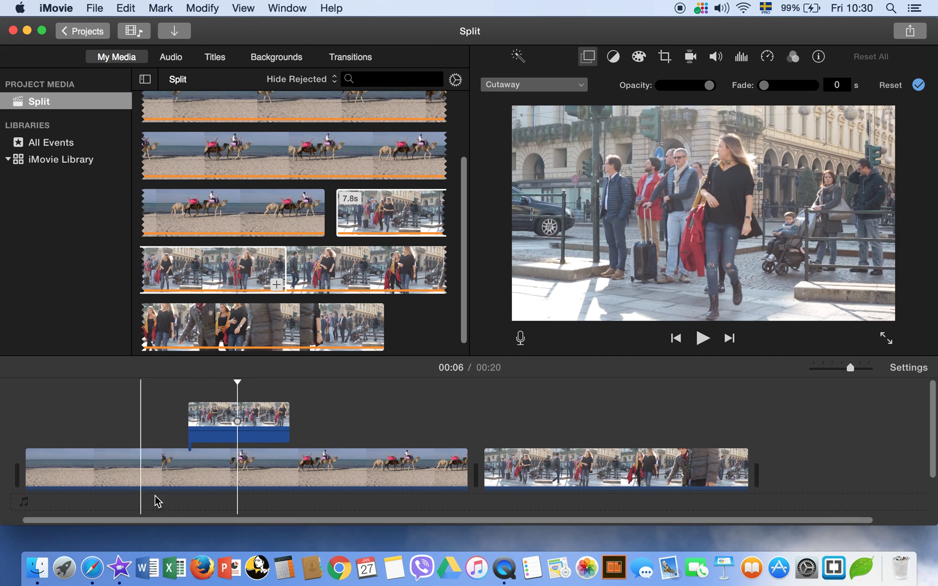
pyautogui.click(217, 420)
pyautogui.click(221, 463)
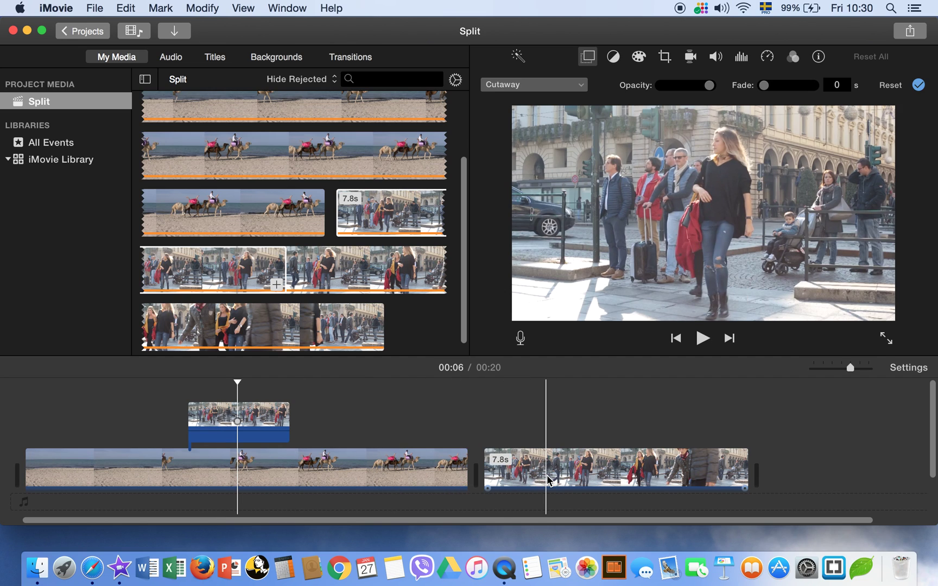
pyautogui.click(222, 430)
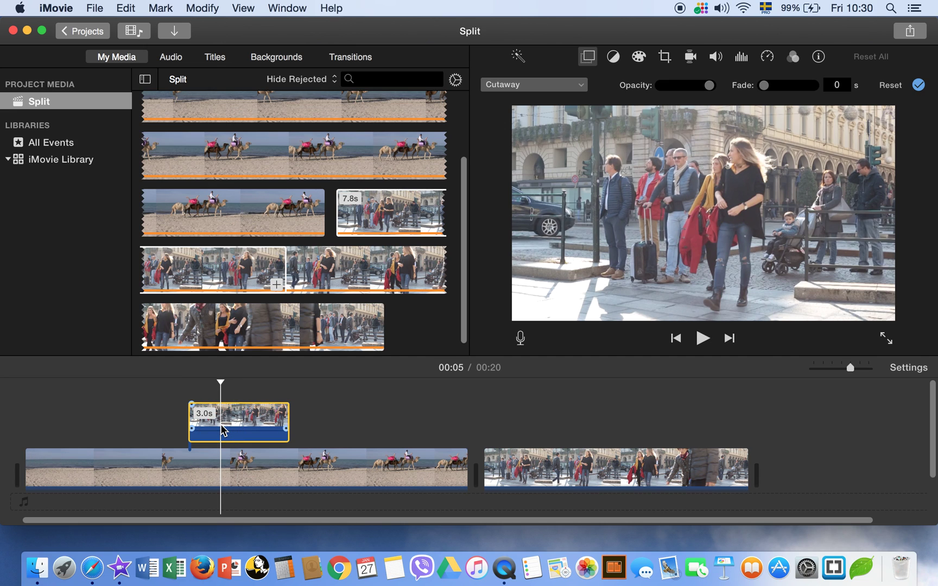
# Step: Delete the cutaway and split the beach camel clip at the playhead with Split Clip
pyautogui.press('Delete')
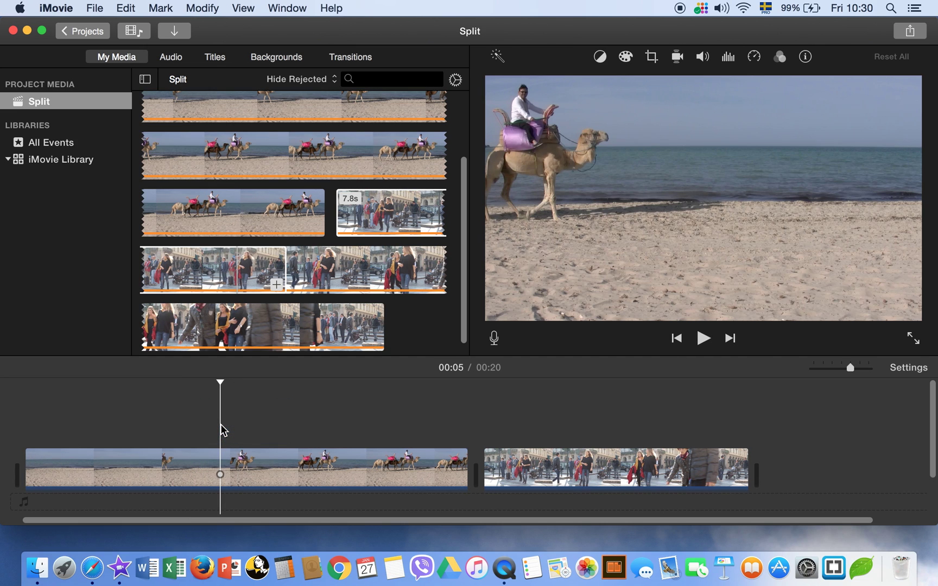
pyautogui.click(212, 466)
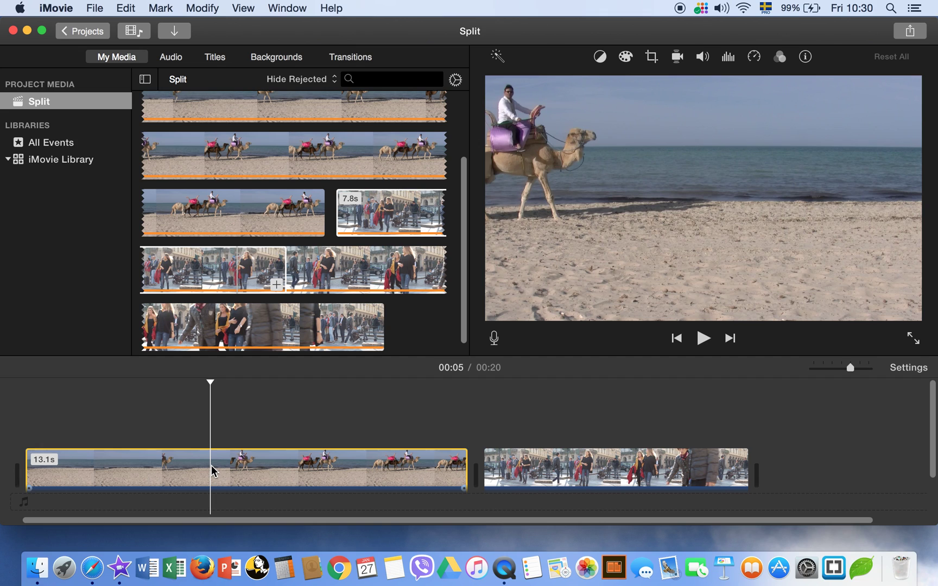
pyautogui.rightClick(211, 465)
pyautogui.click(247, 415)
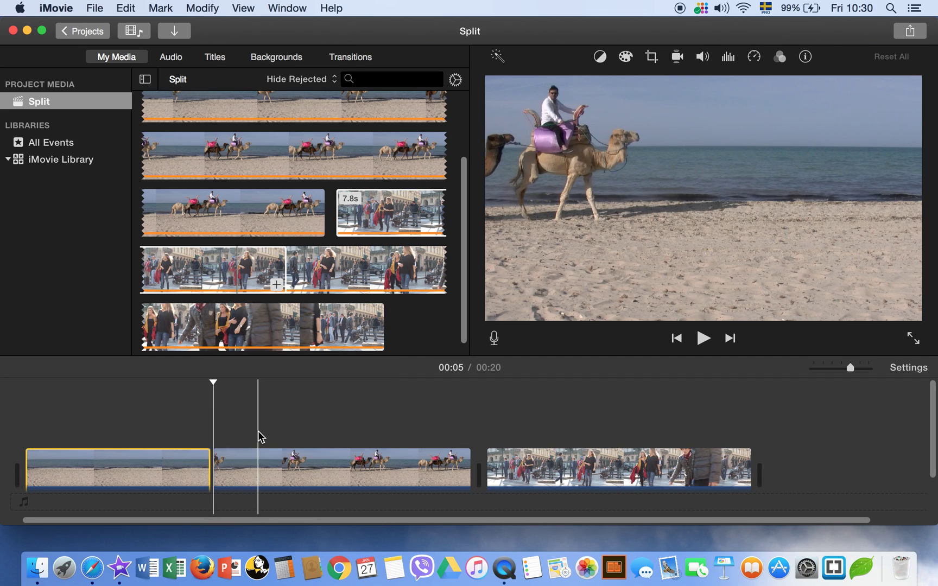
# Step: Select both beach camel pieces and merge them with Modify > Join Clips
pyautogui.click(259, 468)
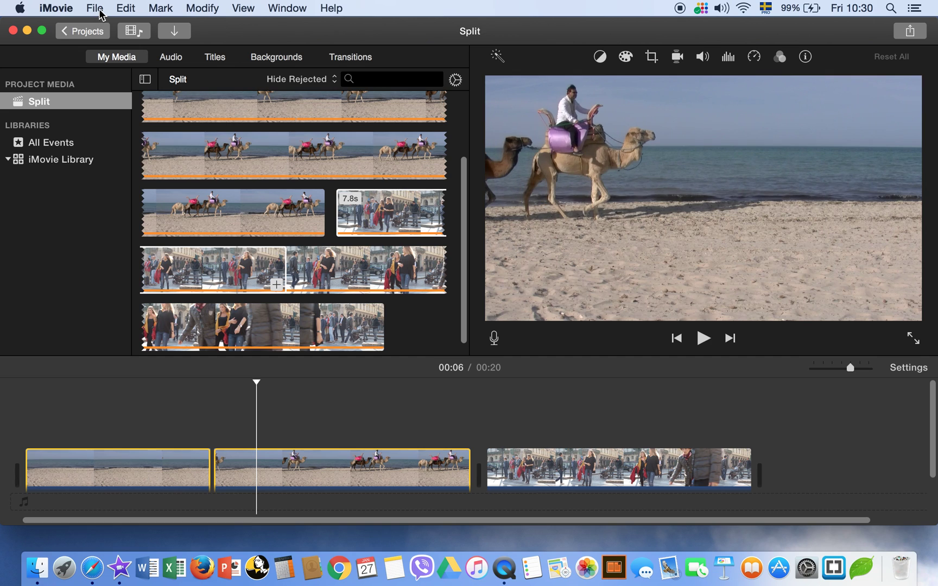
pyautogui.click(124, 9)
pyautogui.moveTo(208, 10)
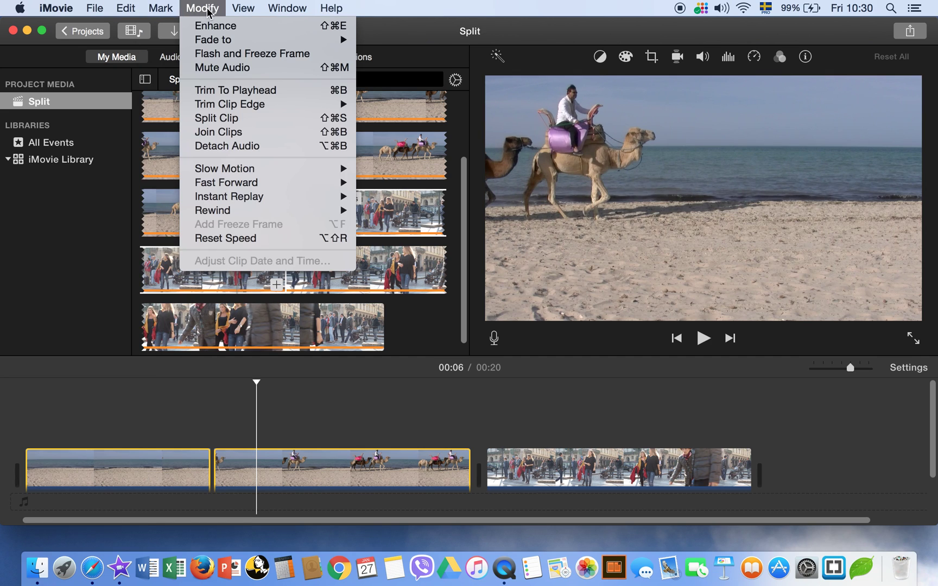
pyautogui.click(218, 132)
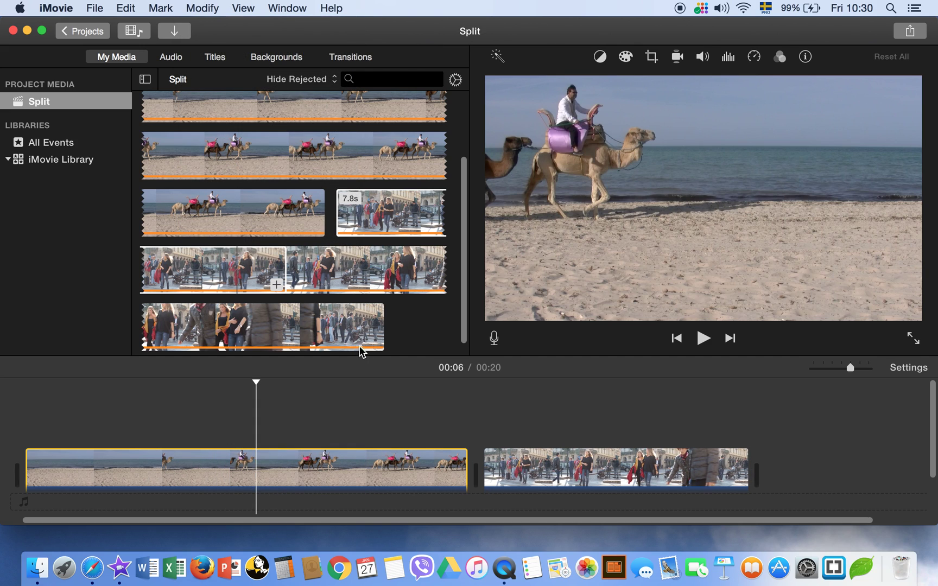